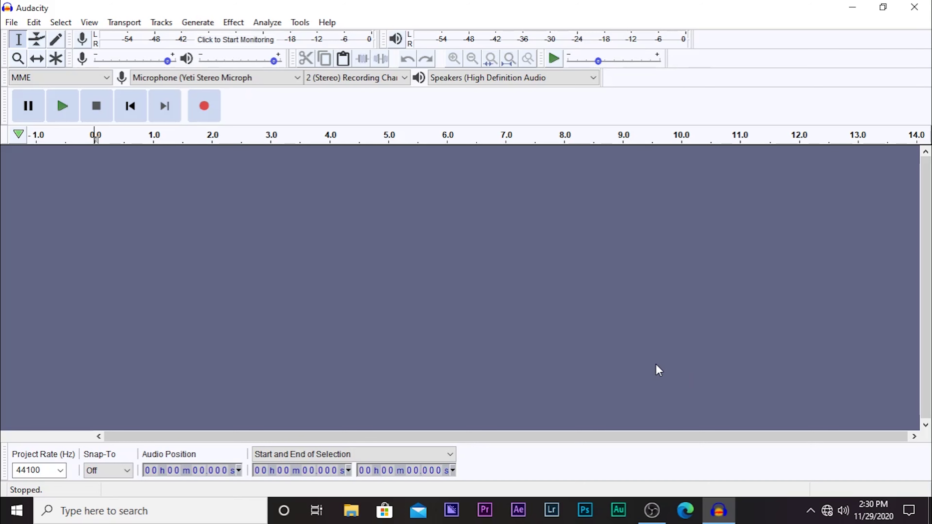
Record a roughly five-second stereo voice clip on a new track, then select its silent lead-in
{"action": "left_click", "coordinate": [205, 106]}
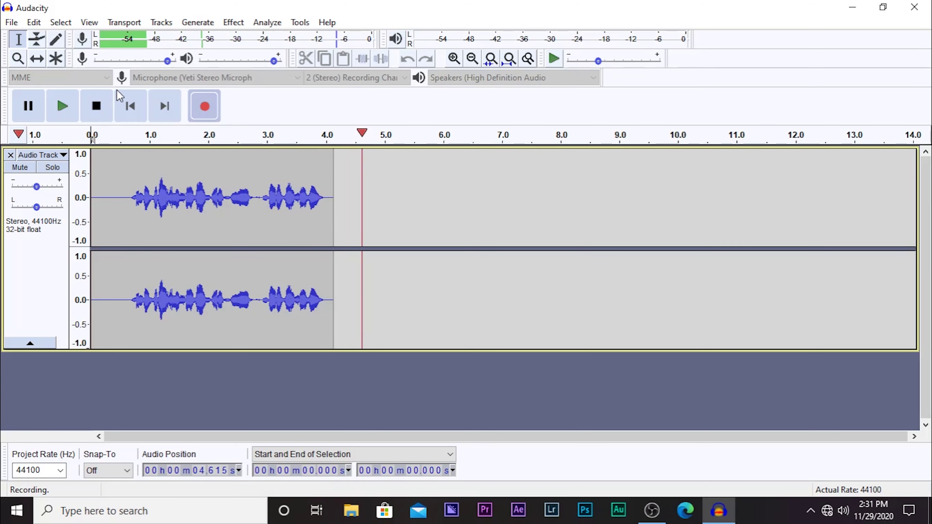
{"action": "left_click", "coordinate": [96, 107]}
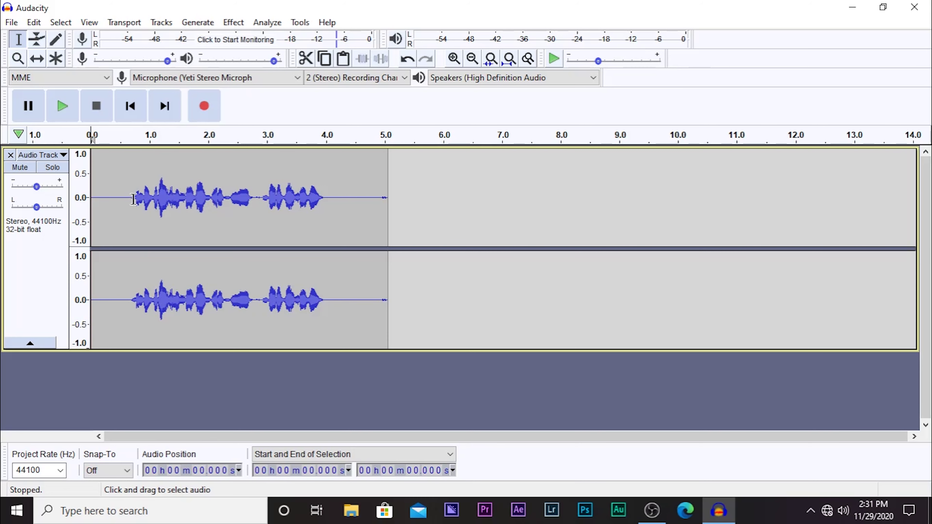
{"action": "left_click_drag", "start_coordinate": [134, 199], "coordinate": [76, 206]}
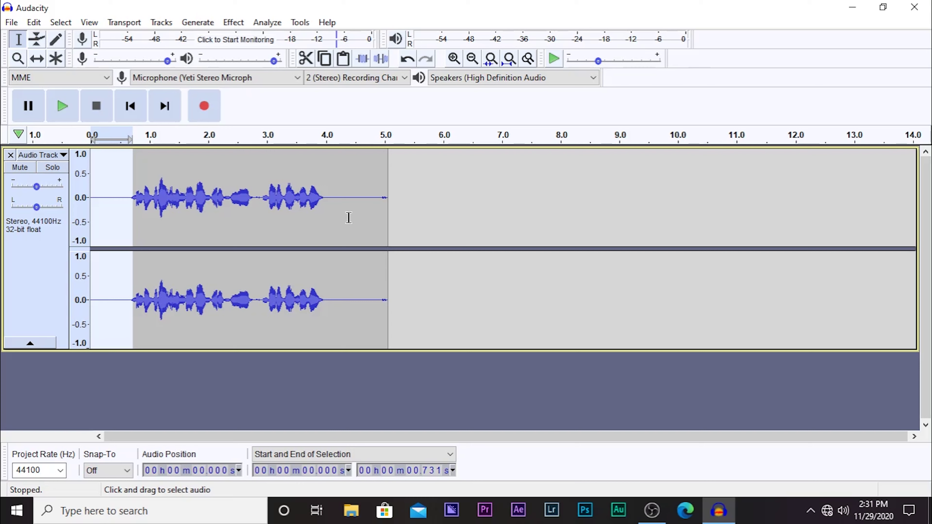
Place the playback cursor at the clip end, 5.065 s
{"action": "left_click", "coordinate": [366, 202]}
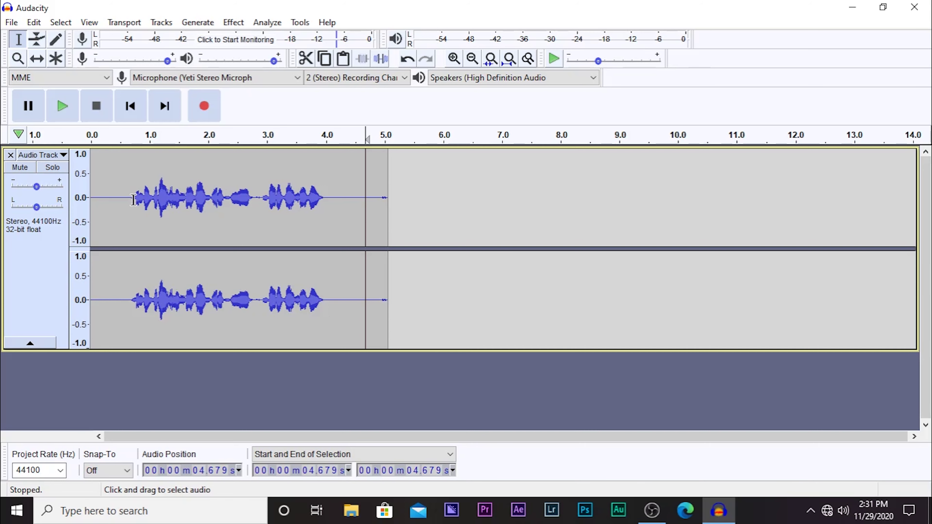
{"action": "left_click", "coordinate": [431, 202]}
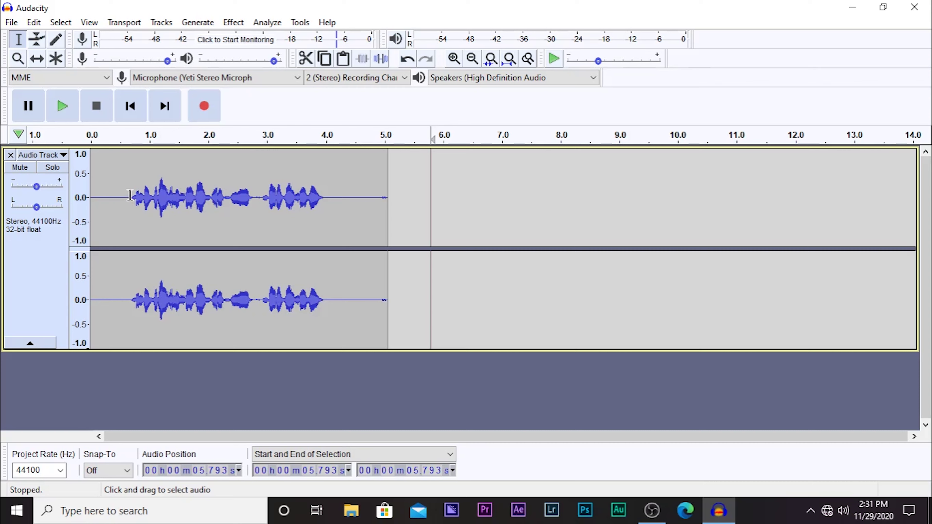
{"action": "left_click", "coordinate": [421, 207]}
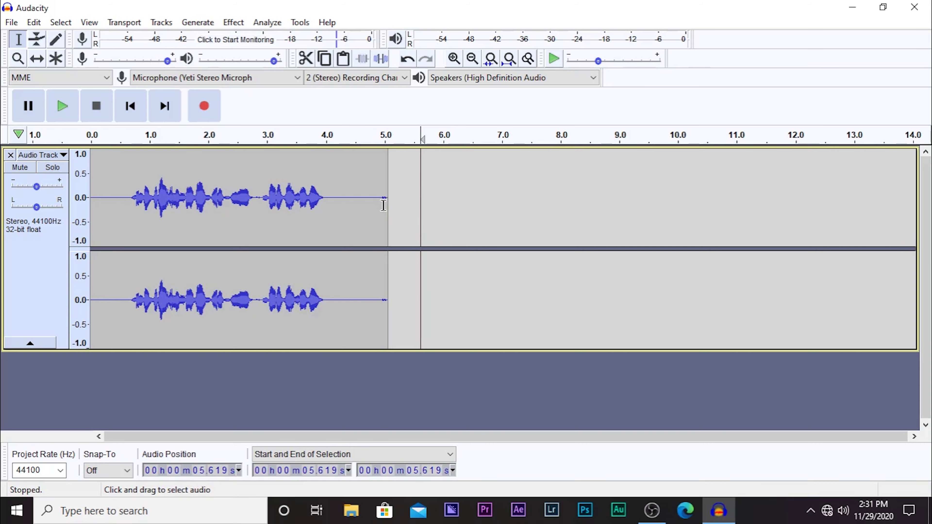
{"action": "left_click", "coordinate": [386, 202]}
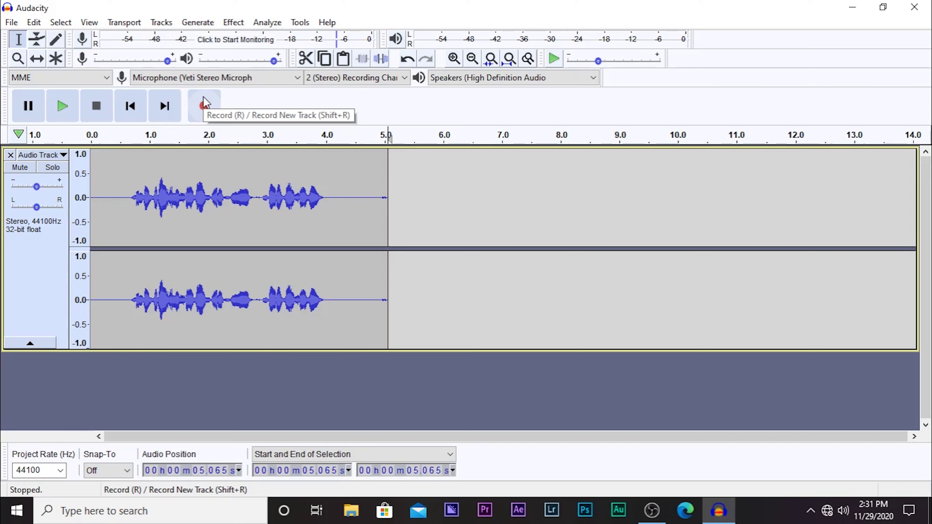
Record about three seconds of room silence after the voice and select 5.065–8.404 s
{"action": "left_click", "coordinate": [205, 105]}
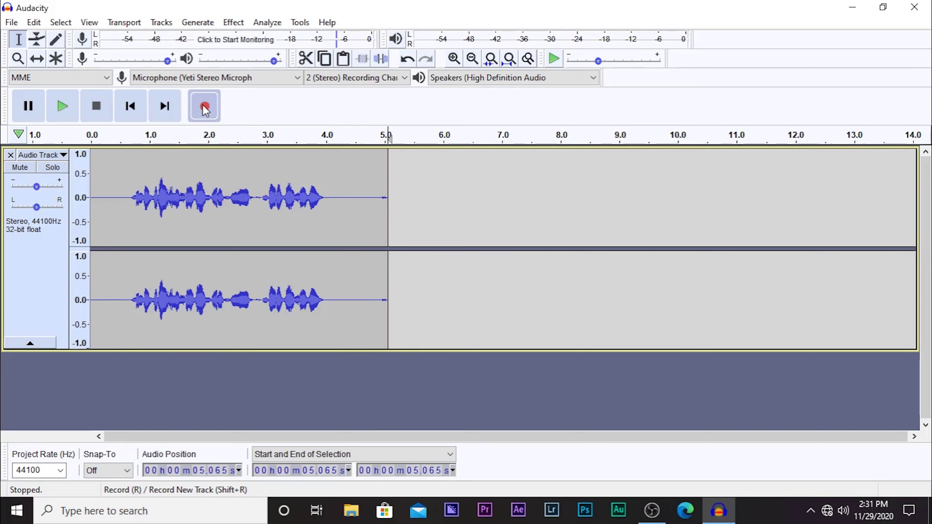
{"action": "left_click", "coordinate": [96, 107]}
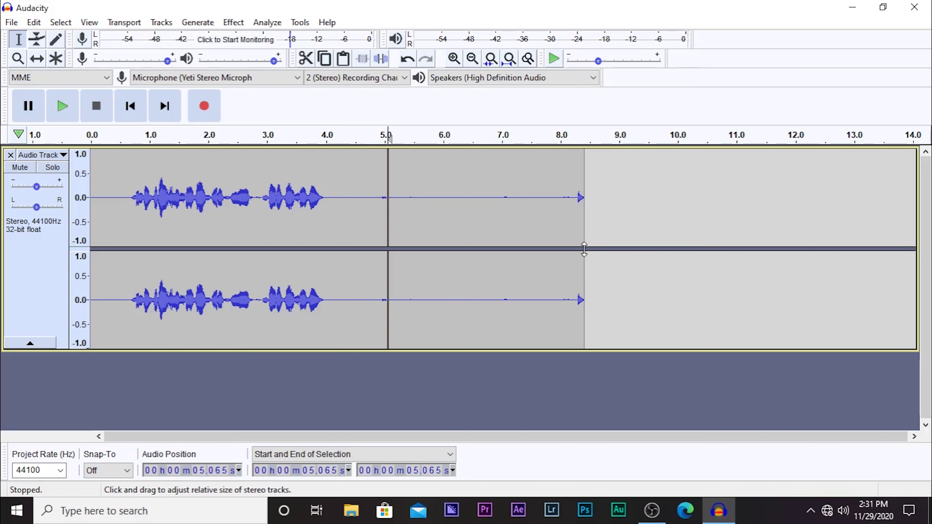
{"action": "left_click_drag", "start_coordinate": [583, 217], "coordinate": [388, 161]}
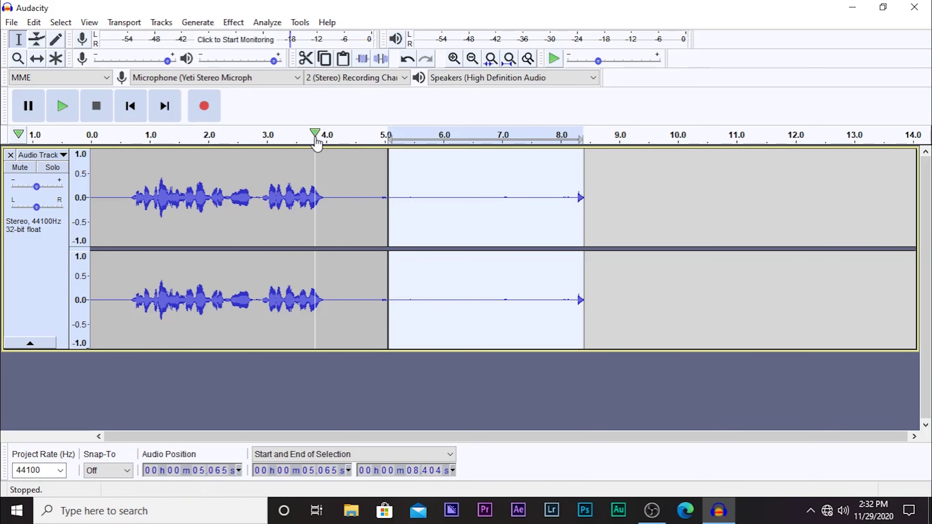
Capture the selected silence as the Noise Reduction noise profile, then select the whole track
{"action": "left_click", "coordinate": [234, 23]}
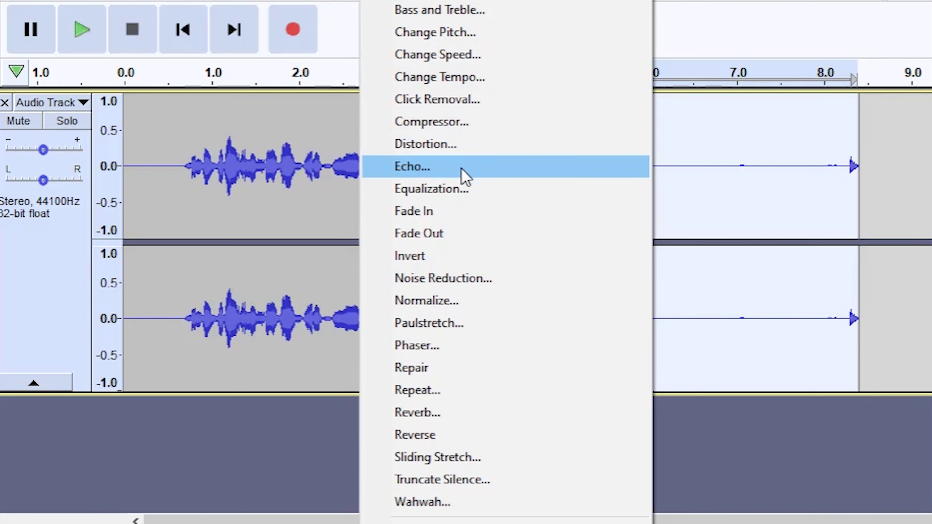
{"action": "left_click", "coordinate": [445, 281]}
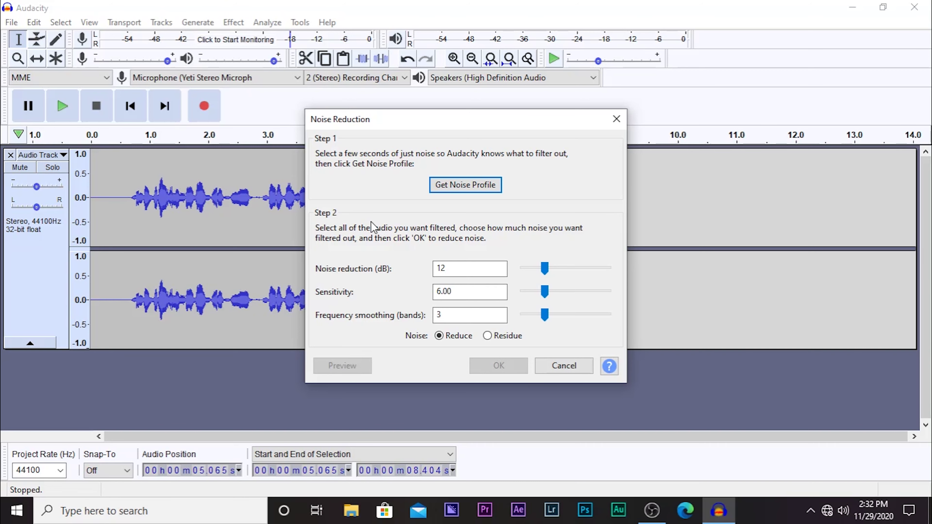
{"action": "left_click", "coordinate": [450, 188]}
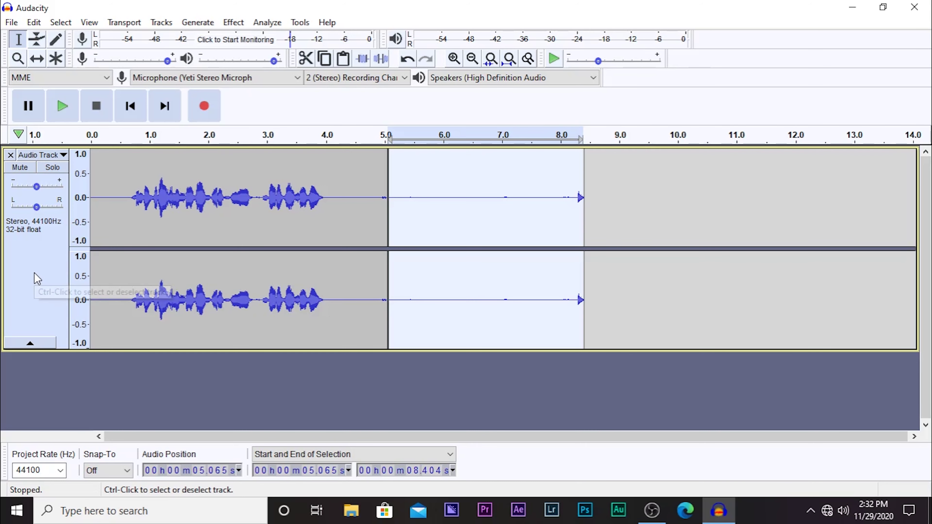
{"action": "left_click", "coordinate": [37, 280]}
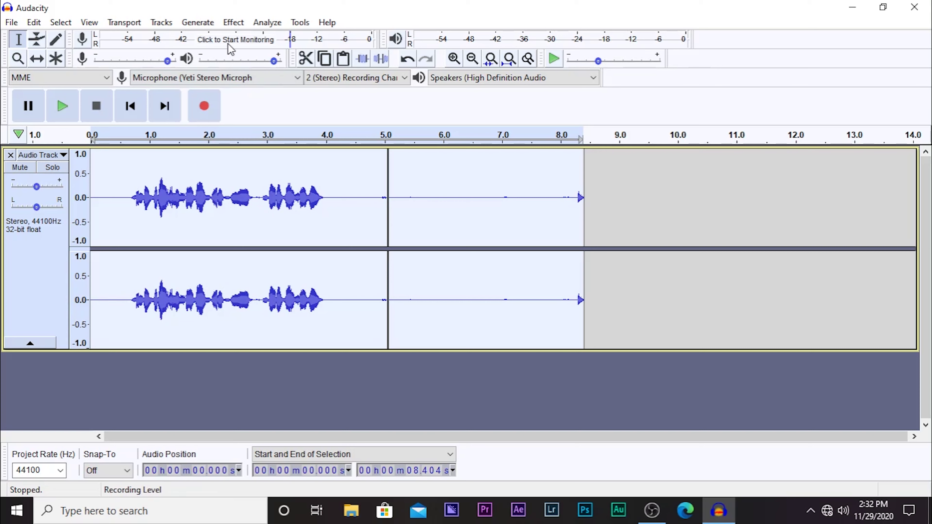
Apply Noise Reduction at 12 dB, sensitivity 6.00, smoothing 3 bands across the whole track
{"action": "left_click", "coordinate": [236, 24]}
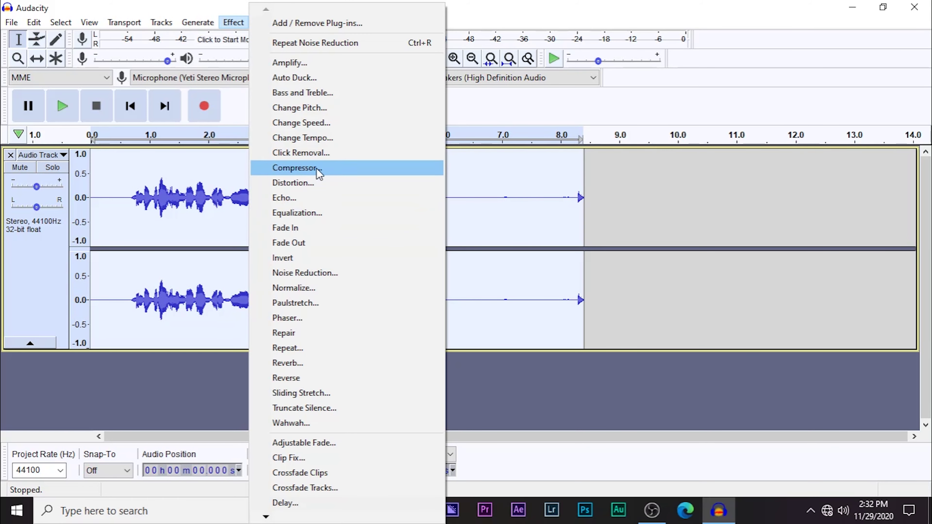
{"action": "left_click", "coordinate": [320, 273]}
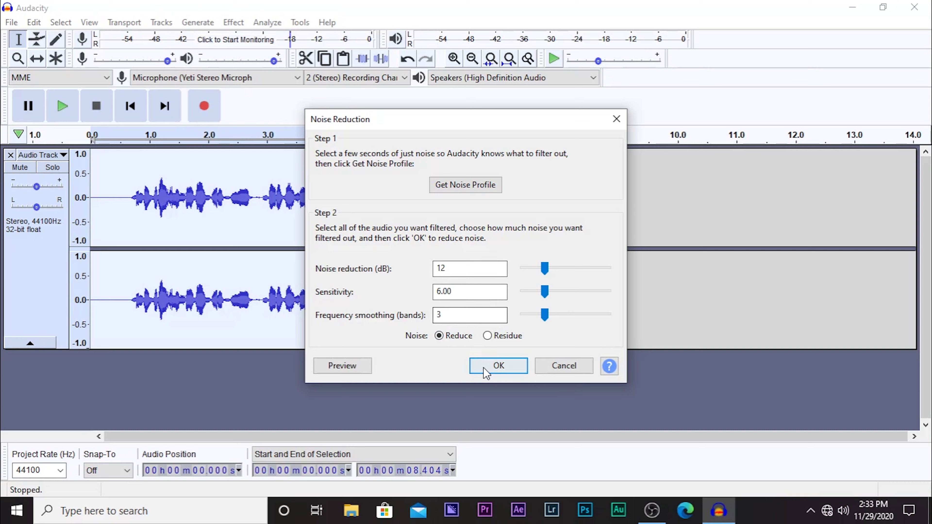
{"action": "left_click", "coordinate": [493, 373]}
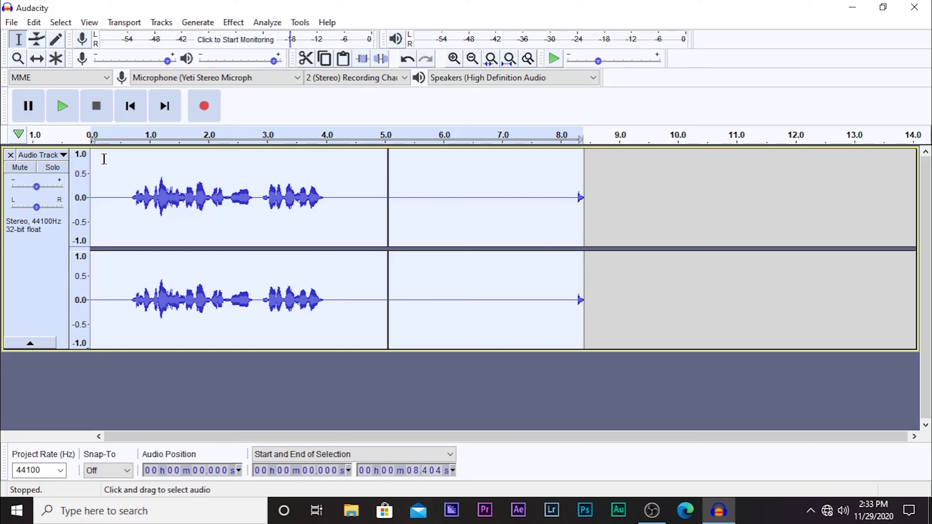
Run the Compressor with a −15 dB threshold, 2:1 ratio and make-up gain
{"action": "left_click", "coordinate": [233, 23]}
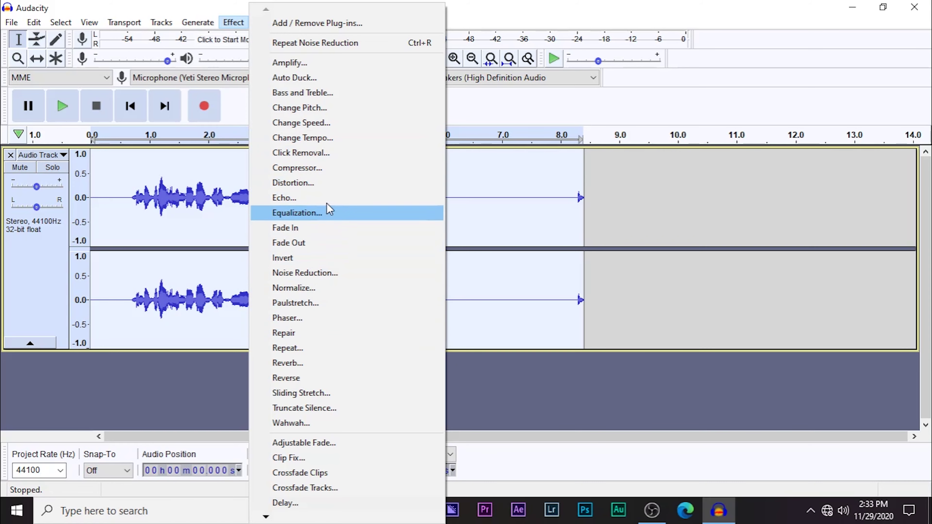
{"action": "left_click", "coordinate": [326, 168]}
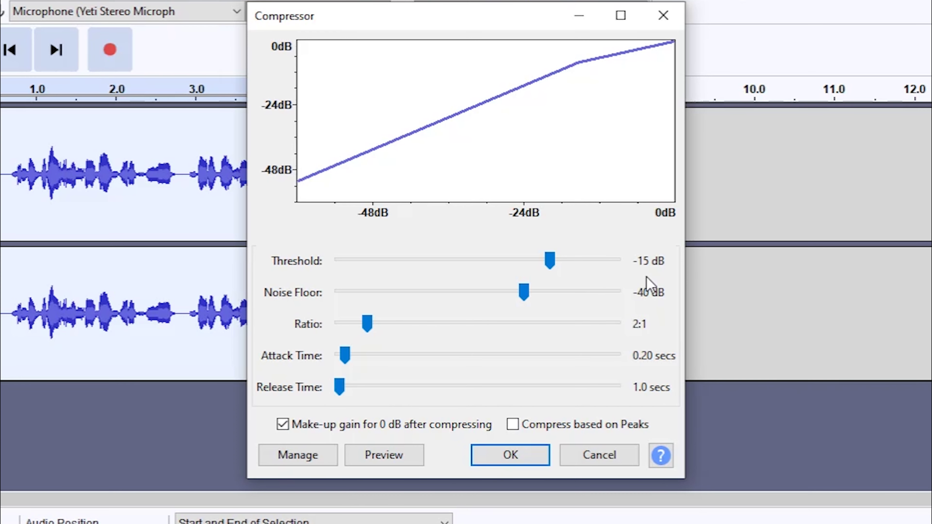
{"action": "left_click", "coordinate": [525, 459]}
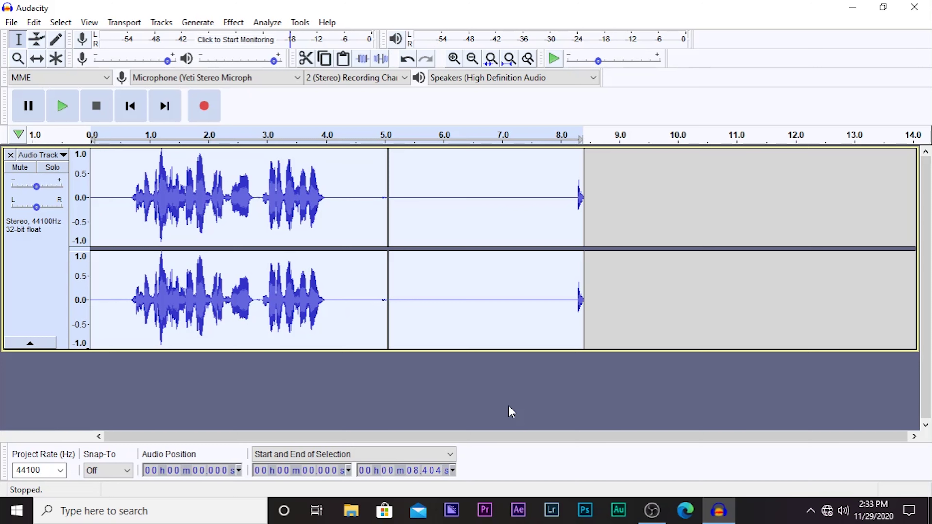
Apply the Bass Boost equalization curve to the voice track
{"action": "left_click", "coordinate": [227, 27]}
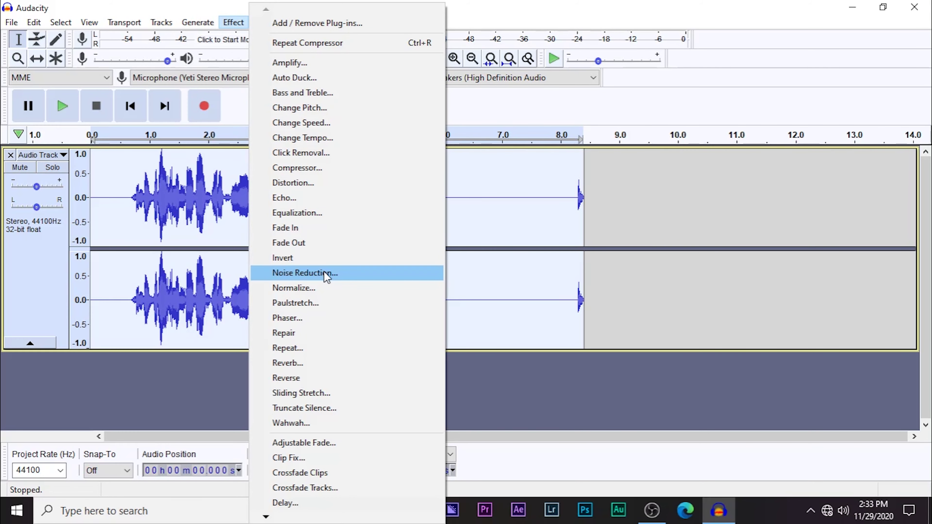
{"action": "left_click", "coordinate": [317, 213]}
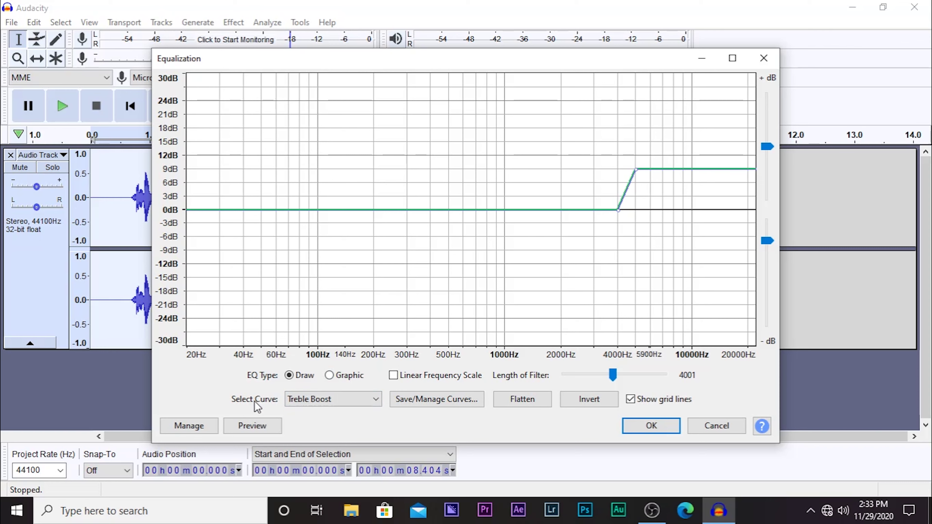
{"action": "left_click", "coordinate": [298, 401]}
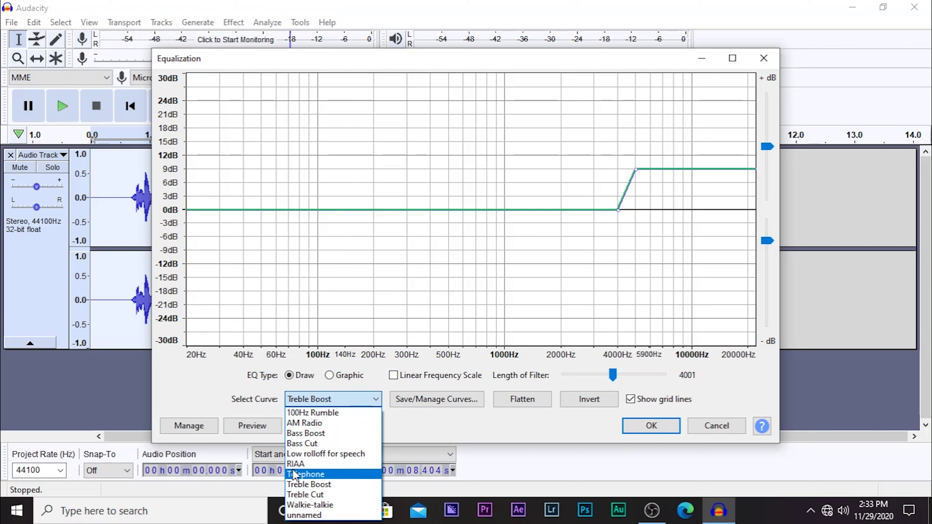
{"action": "left_click", "coordinate": [311, 434]}
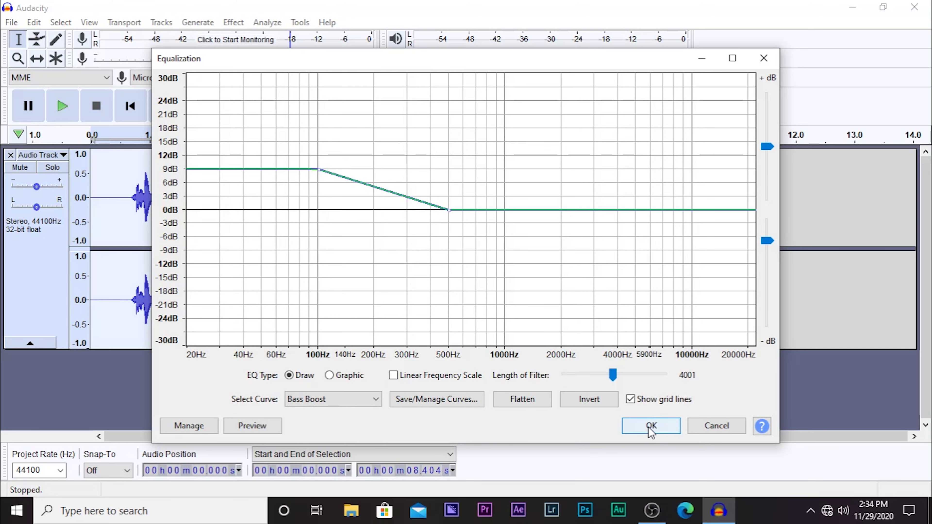
{"action": "left_click", "coordinate": [649, 427]}
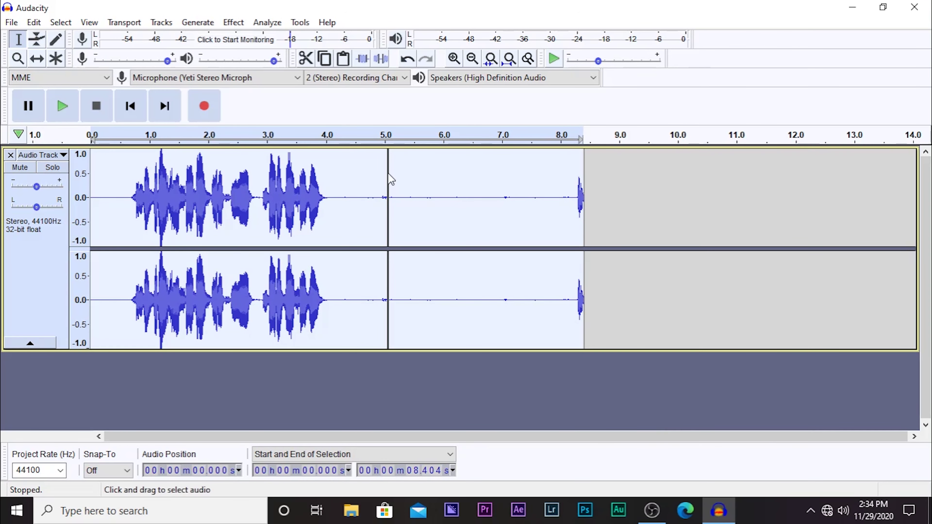
Apply the Treble Boost equalization curve to the voice track
{"action": "left_click", "coordinate": [238, 23]}
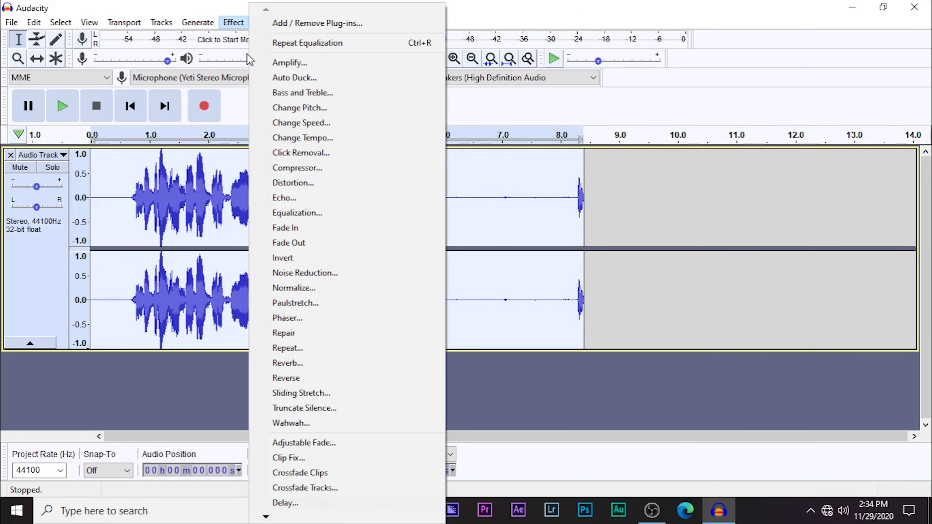
{"action": "left_click", "coordinate": [307, 216]}
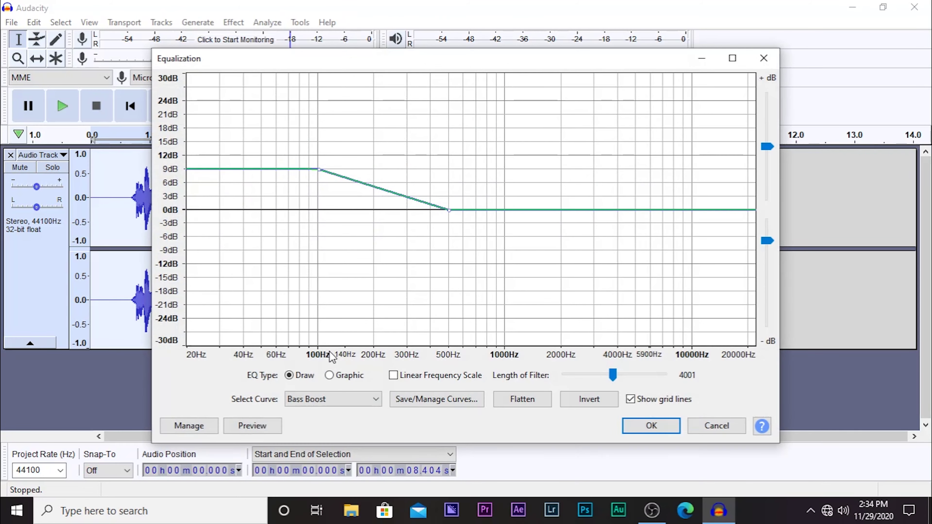
{"action": "left_click", "coordinate": [340, 401]}
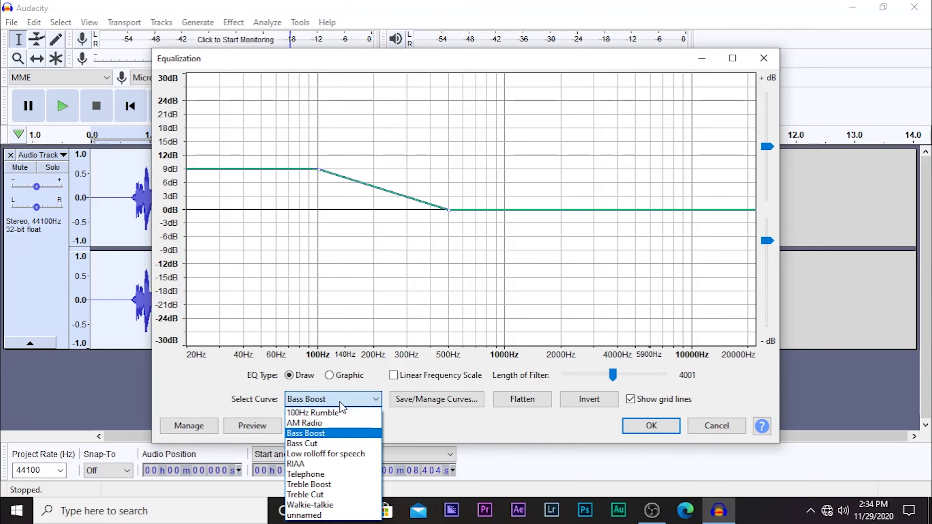
{"action": "left_click", "coordinate": [323, 485]}
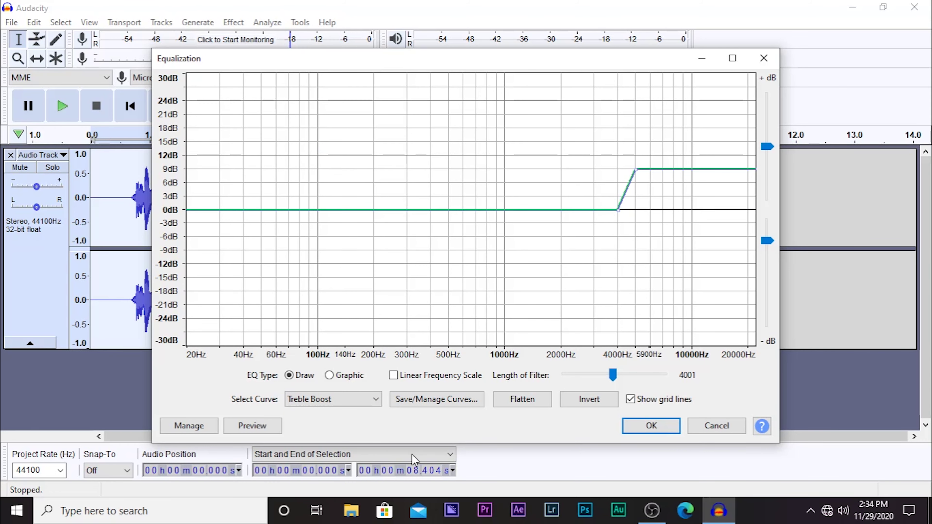
{"action": "left_click", "coordinate": [649, 427]}
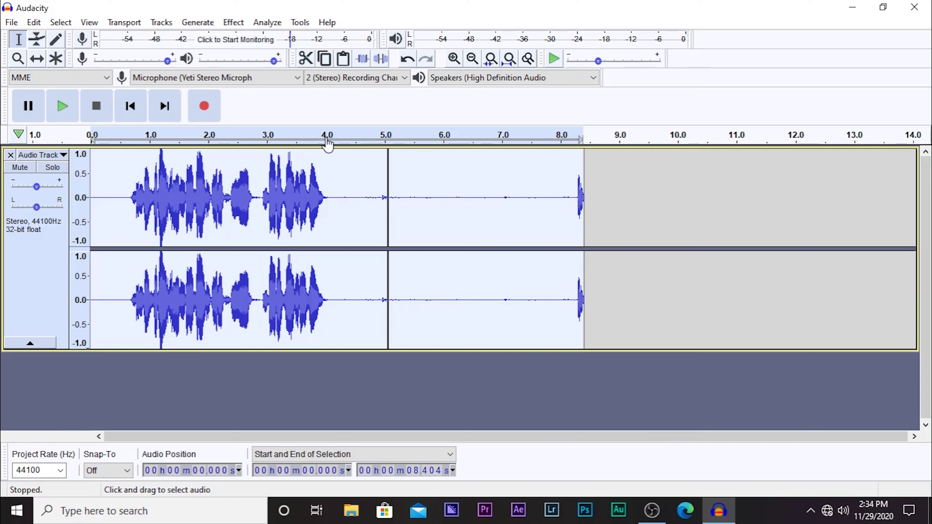
Normalize the track to a −1.0 dB peak with DC offset removed
{"action": "left_click", "coordinate": [235, 23]}
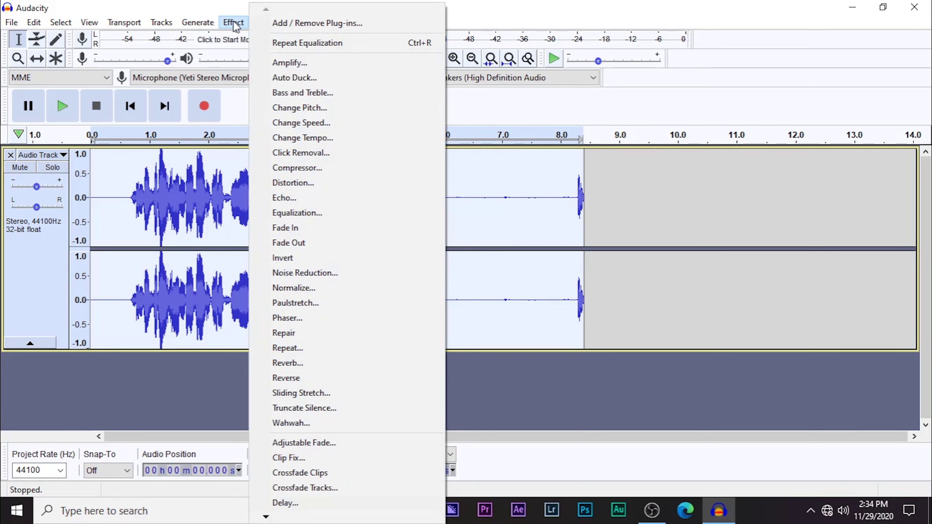
{"action": "left_click", "coordinate": [303, 288]}
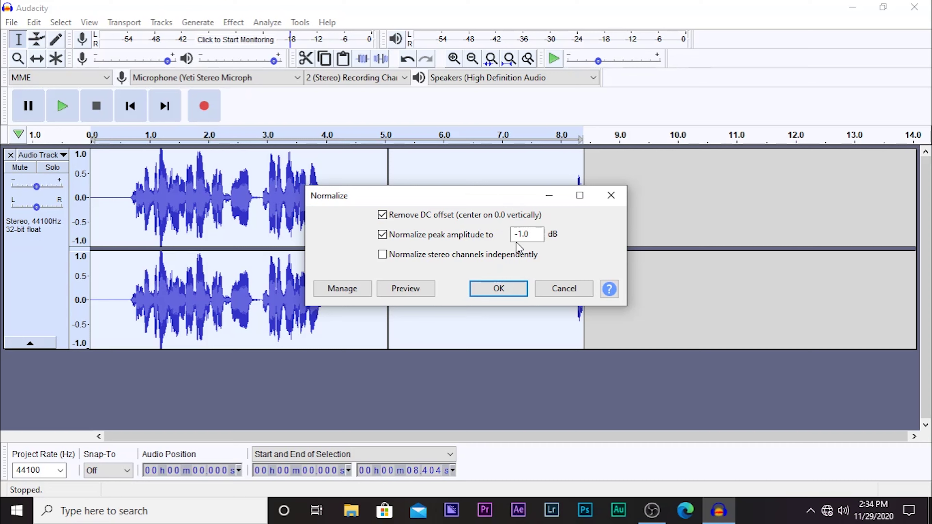
{"action": "left_click", "coordinate": [492, 292]}
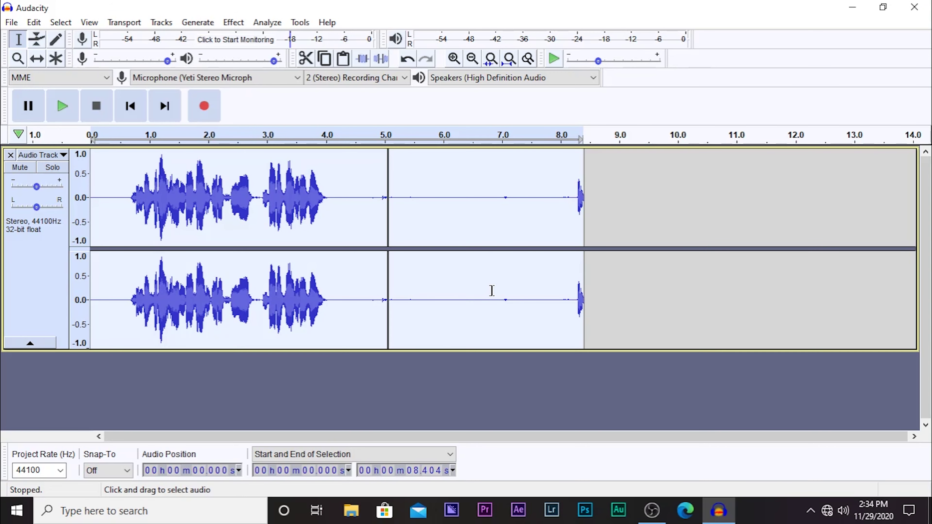